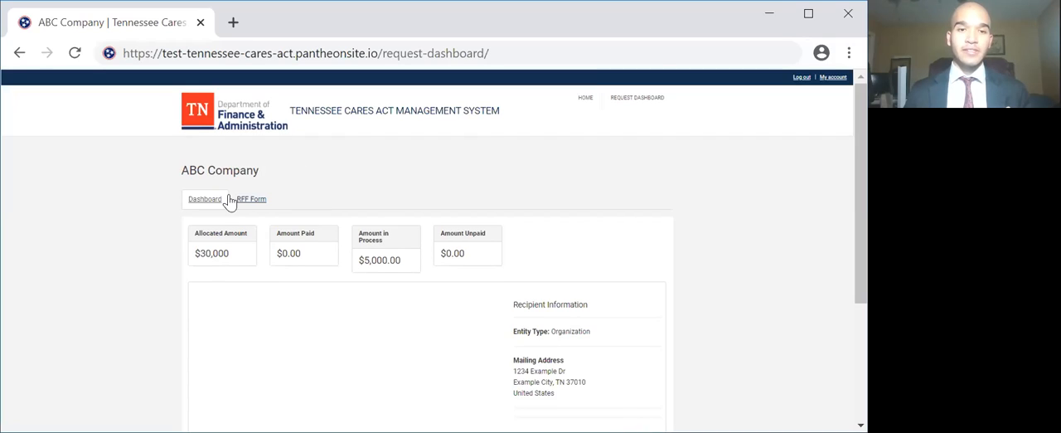
left_click_drag(169, 174, 266, 173)
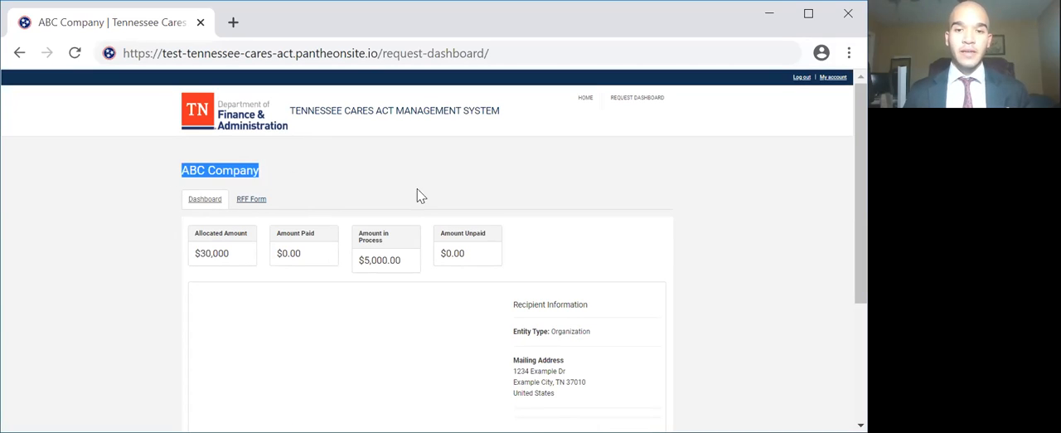
scroll(417, 188, "down", 4)
scroll(545, 247, "up", 4)
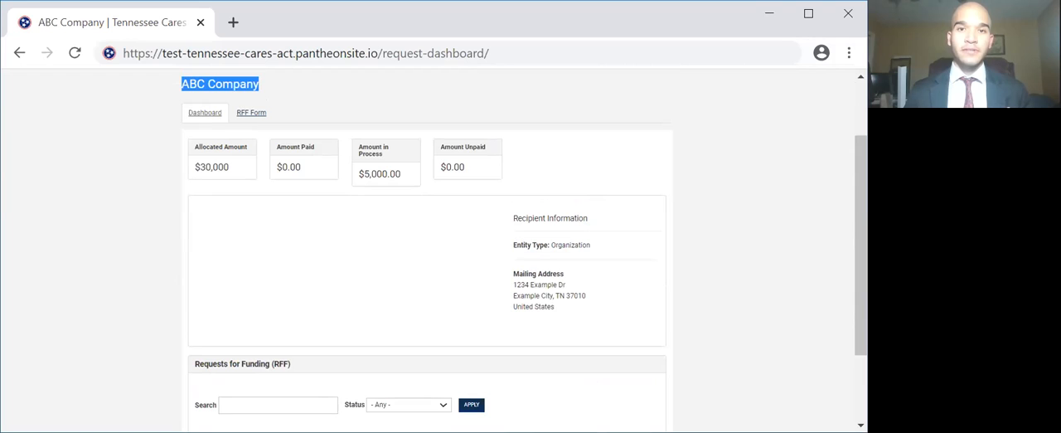
Clear the highlighted company name on the Request for Funding form for ABC Company.
left_click(268, 205)
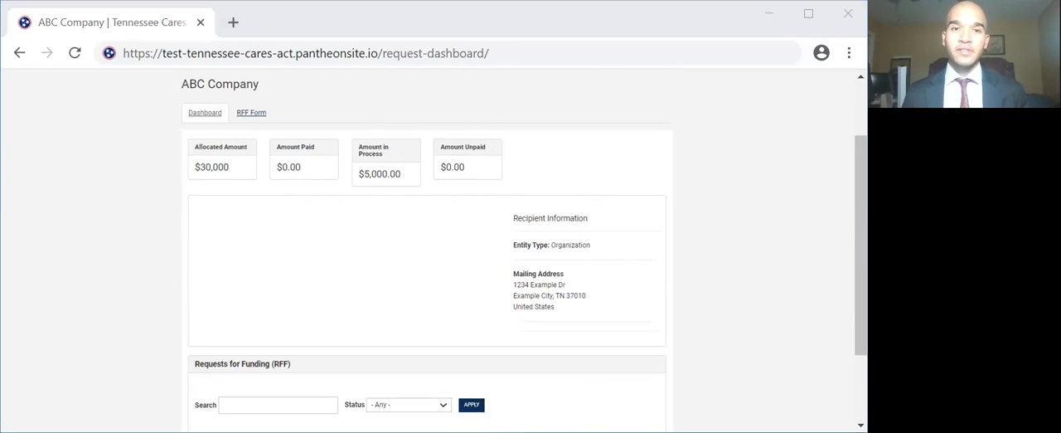
scroll(393, 220, "down", 3)
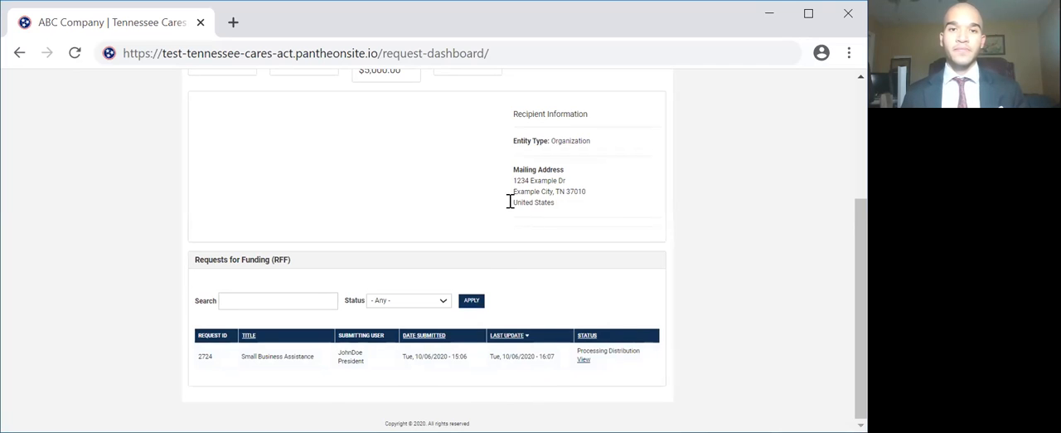
scroll(511, 202, "up", 5)
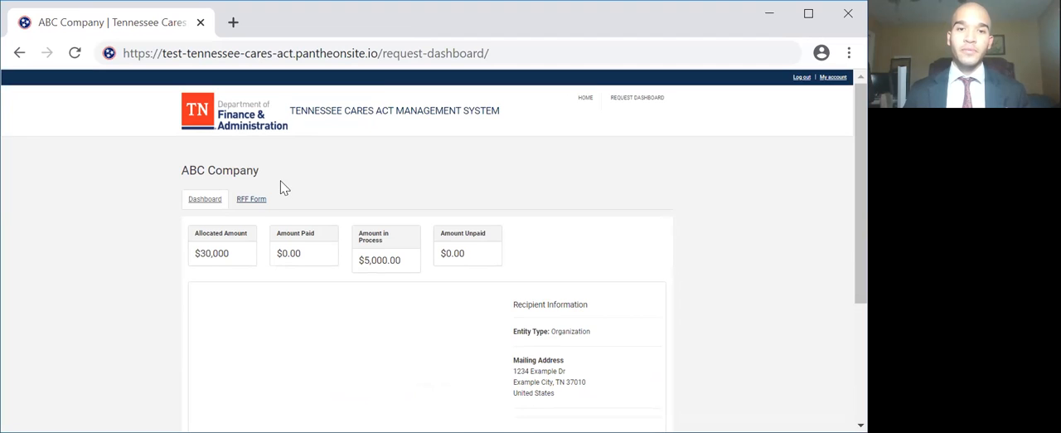
left_click(259, 202)
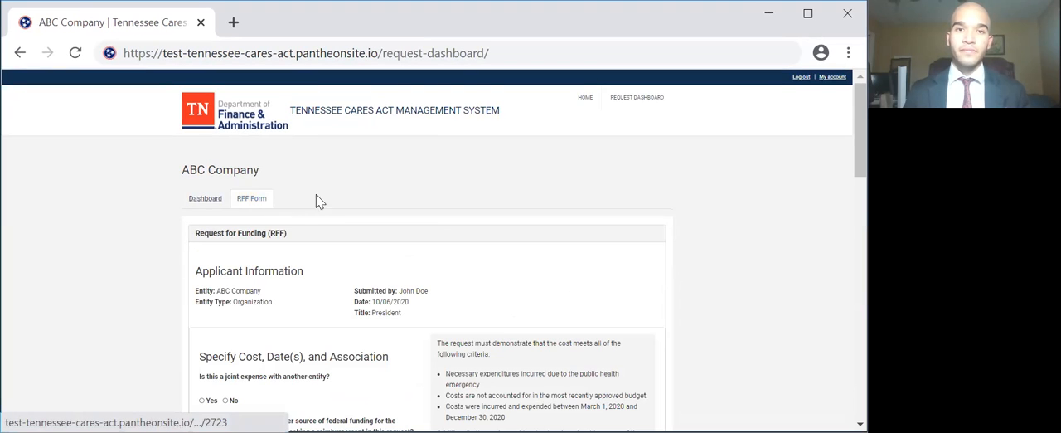
scroll(328, 193, "down", 2)
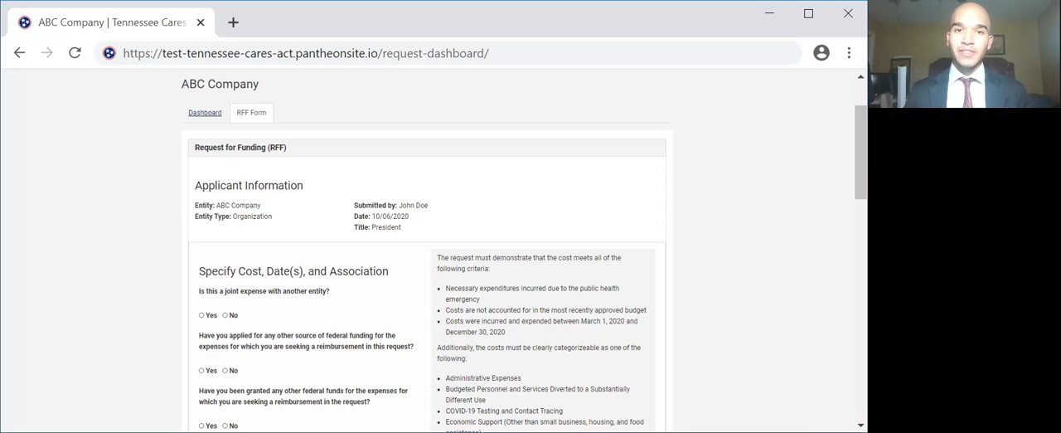
scroll(252, 207, "down", 1)
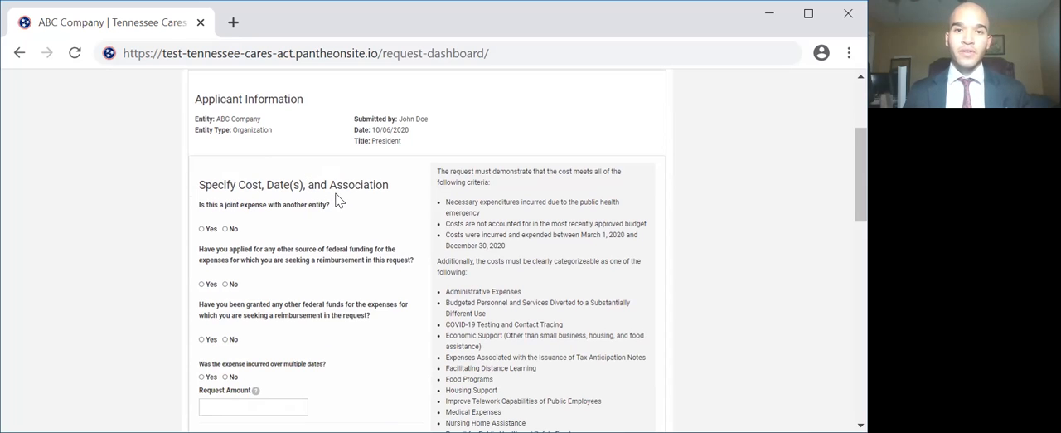
Answer No to 'Is this a joint expense with another entity?'.
left_click(226, 228)
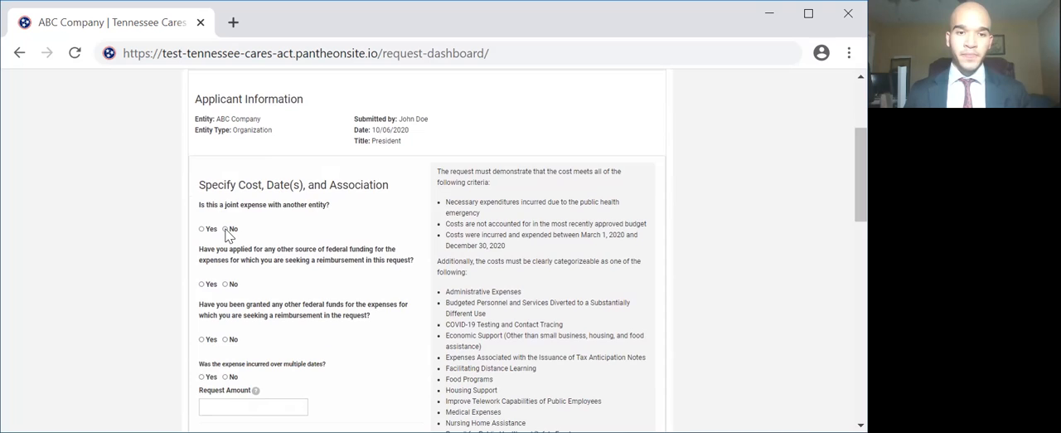
scroll(315, 216, "down", 1)
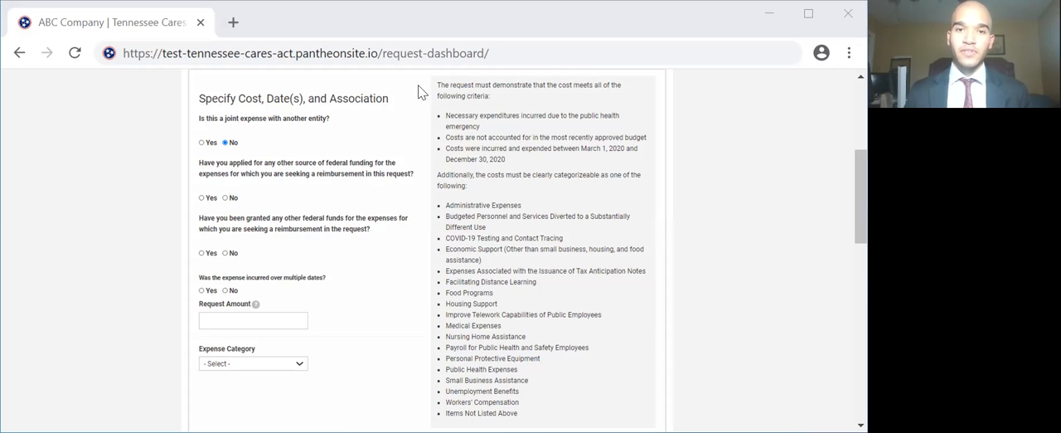
scroll(310, 242, "down", 2)
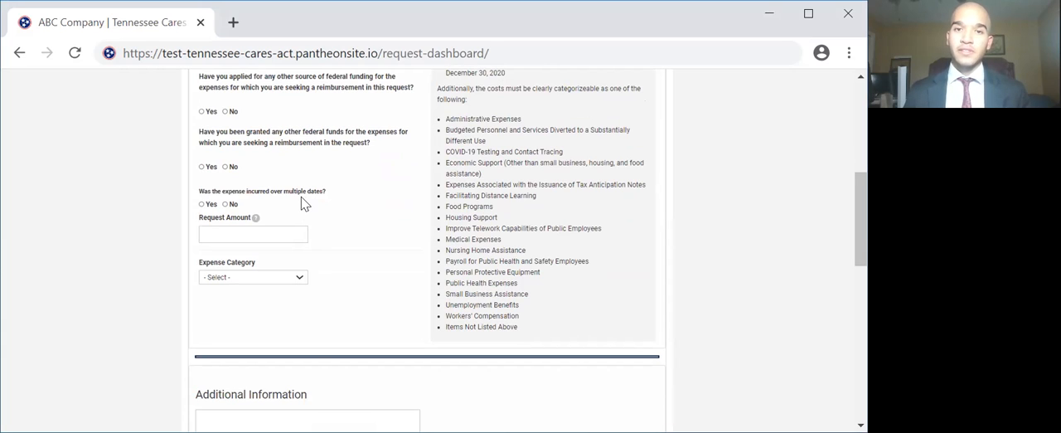
Mark the expense as incurred over multiple dates and preview the Start and End Date calendar pickers without choosing dates.
left_click(201, 204)
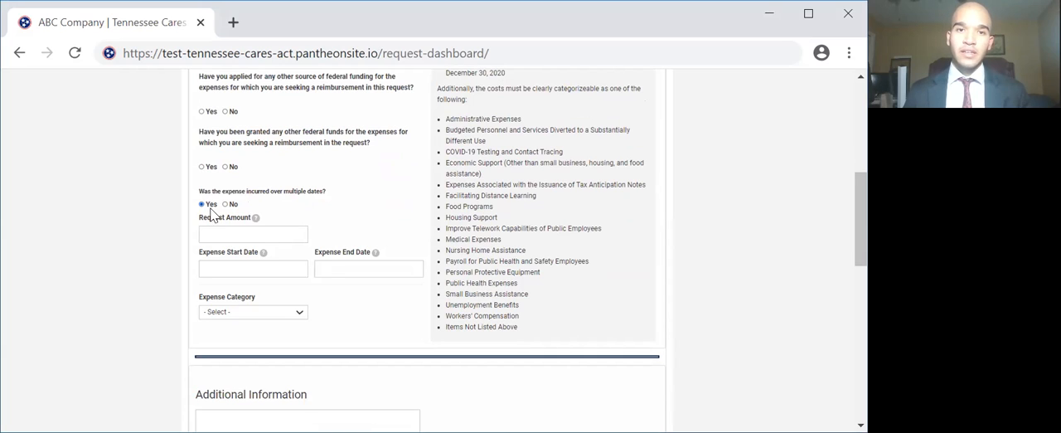
left_click(248, 269)
left_click(365, 267)
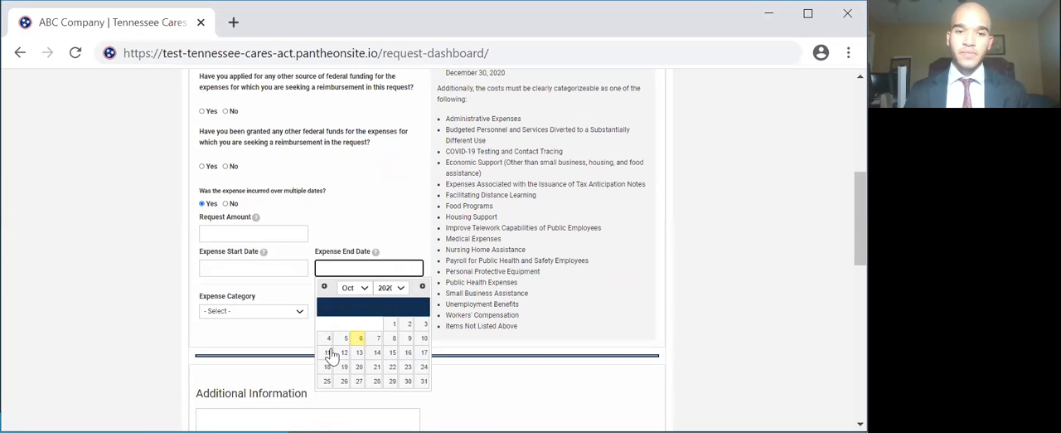
left_click(252, 268)
left_click(249, 287)
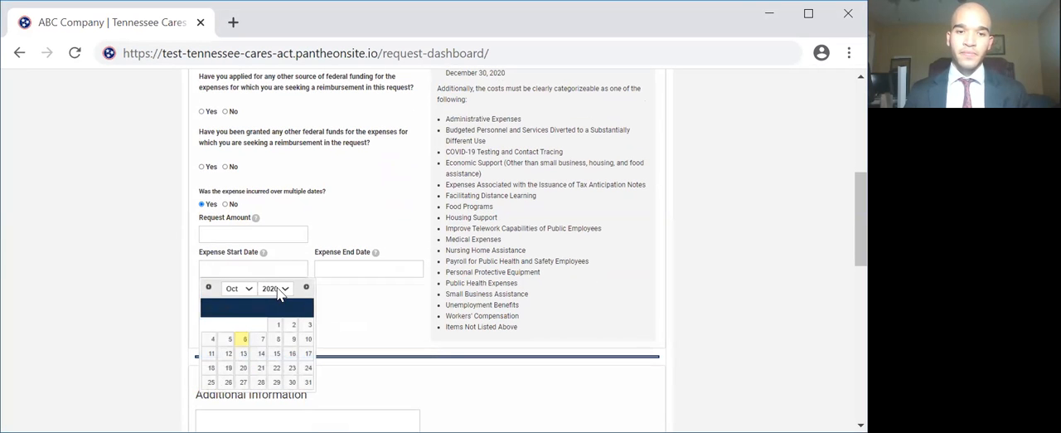
left_click(307, 265)
left_click(335, 264)
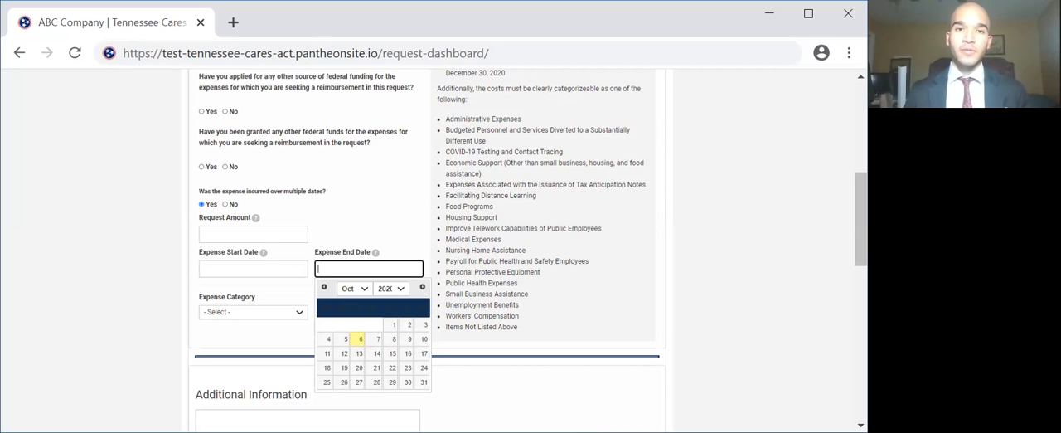
left_click(404, 183)
scroll(404, 183, "down", 1)
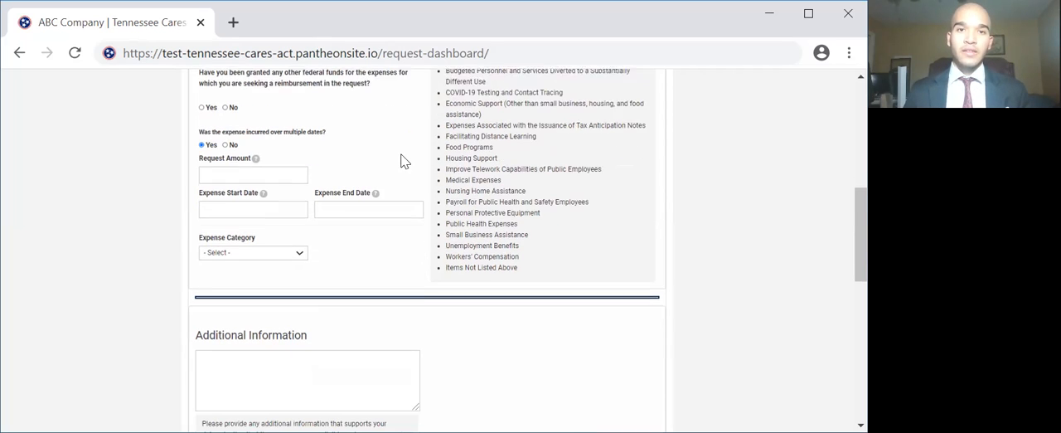
left_click(255, 147)
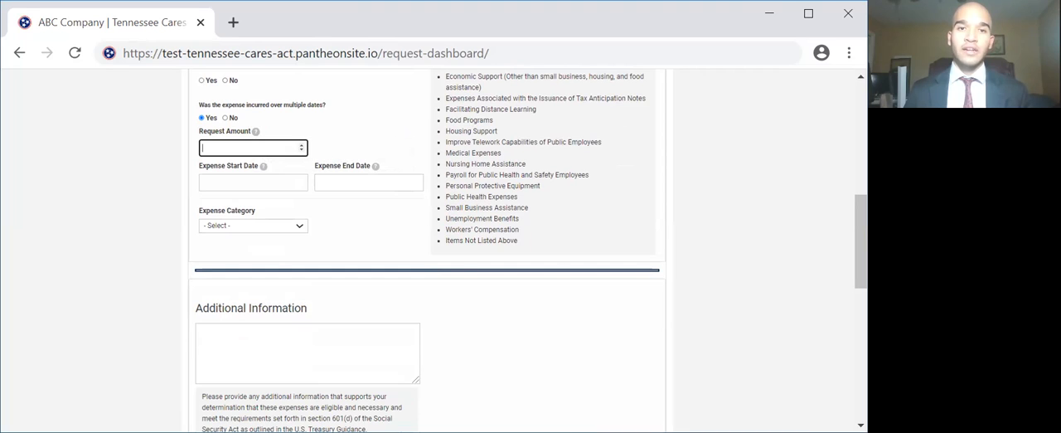
Set Expense Category to Small Business Assistance and move into the Additional Information box.
left_click(393, 125)
scroll(365, 149, "down", 2)
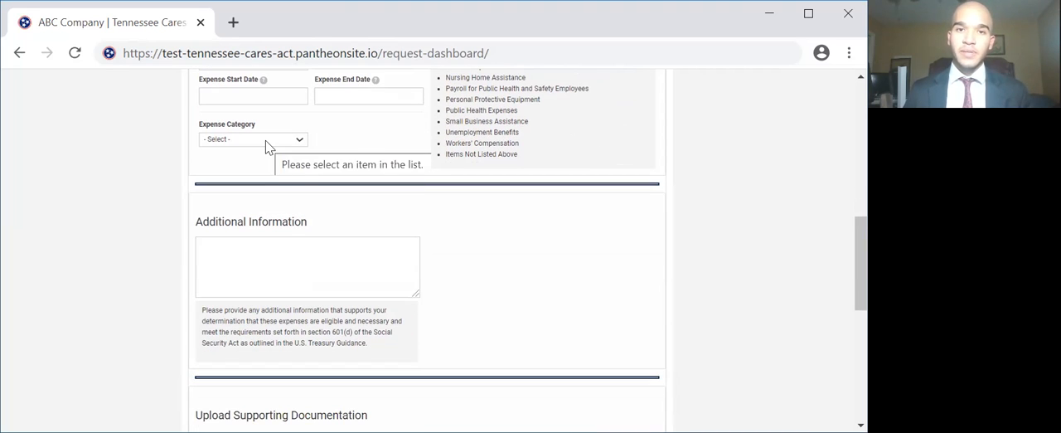
left_click(265, 141)
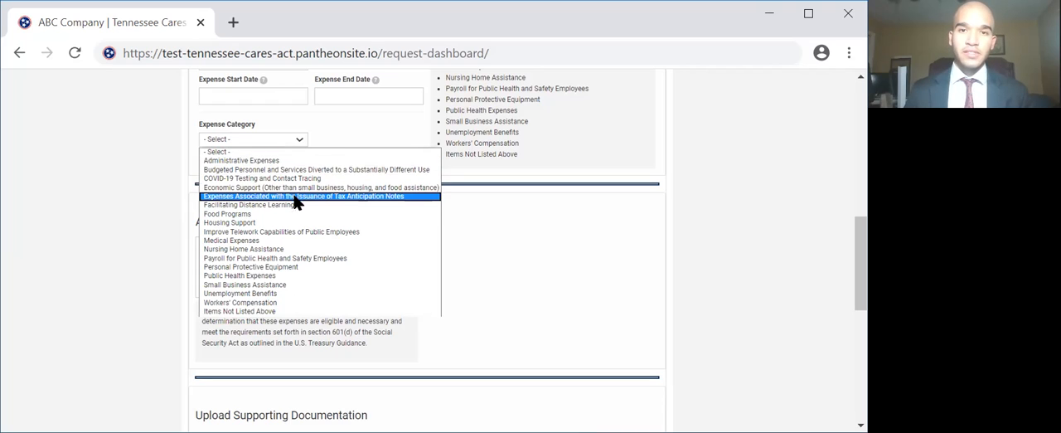
left_click(312, 284)
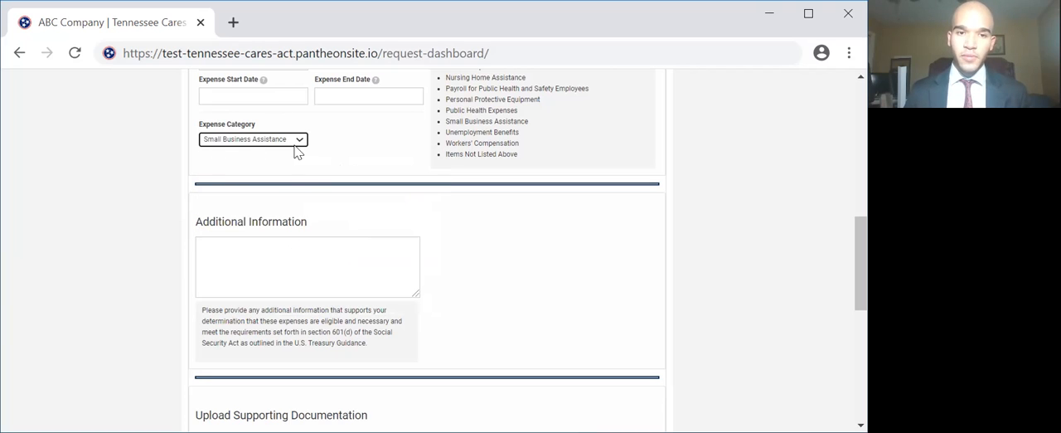
scroll(340, 141, "down", 1)
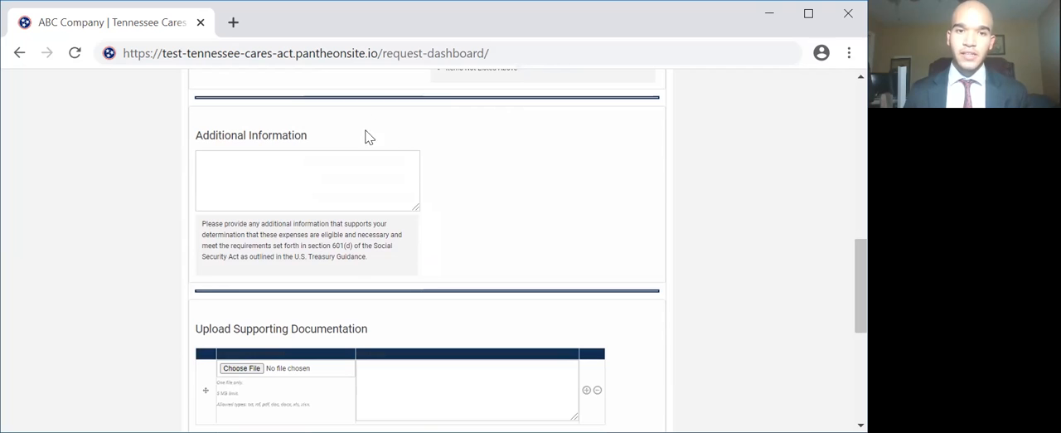
left_click(388, 176)
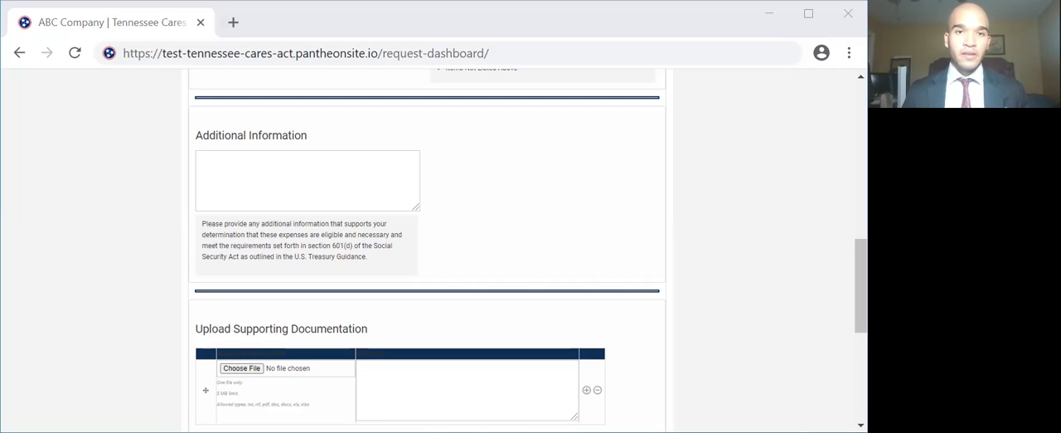
scroll(440, 137, "down", 2)
scroll(448, 124, "down", 2)
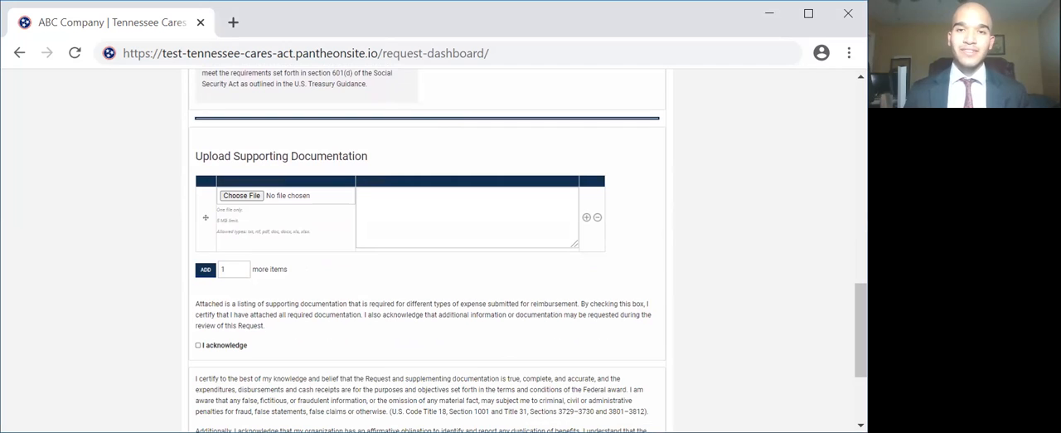
scroll(476, 105, "down", 1)
scroll(497, 125, "down", 1)
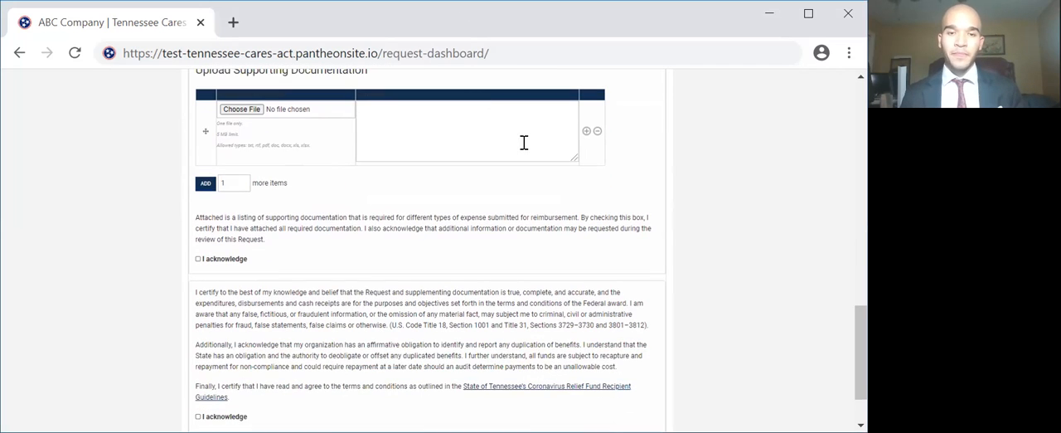
Add one upload row with the + icon, then add 5 more rows via the ADD count box.
left_click(523, 143)
scroll(523, 142, "up", 1)
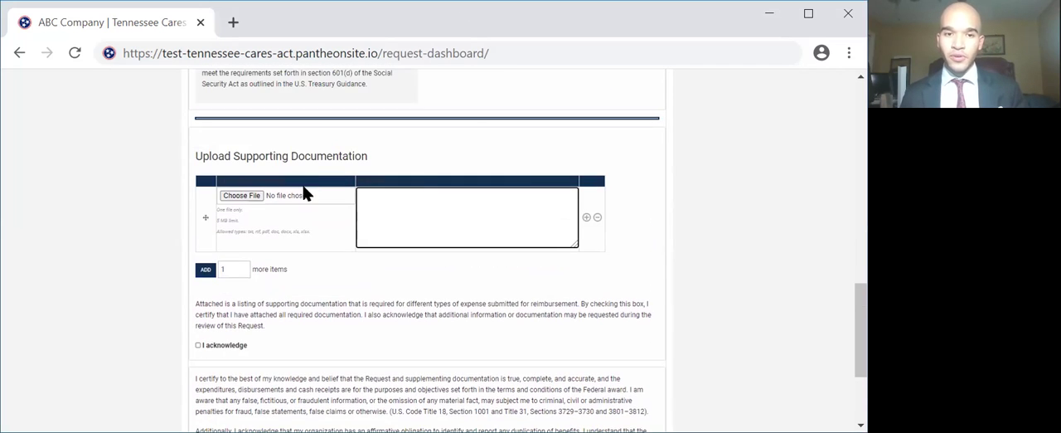
left_click(586, 218)
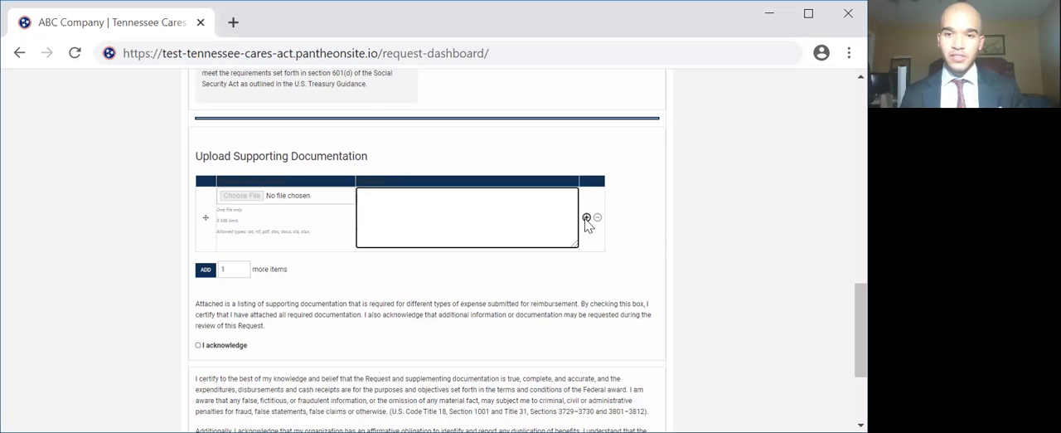
scroll(415, 208, "down", 1)
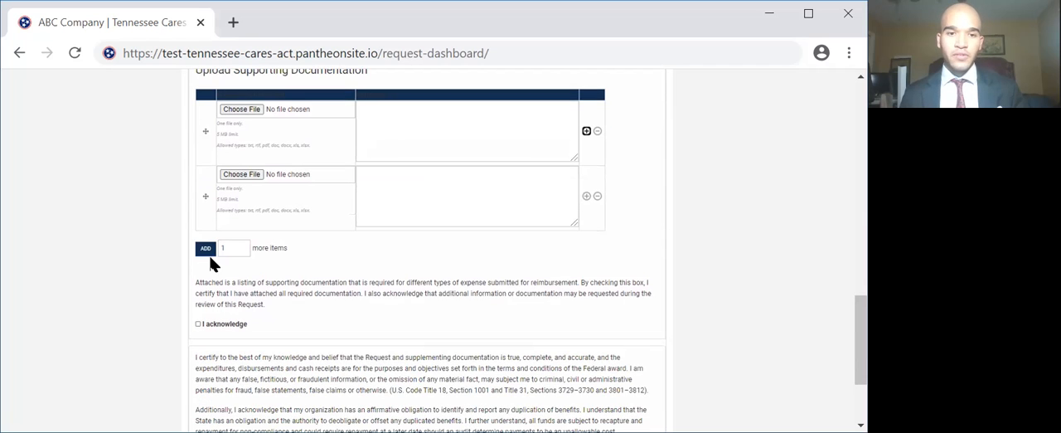
left_click(233, 247)
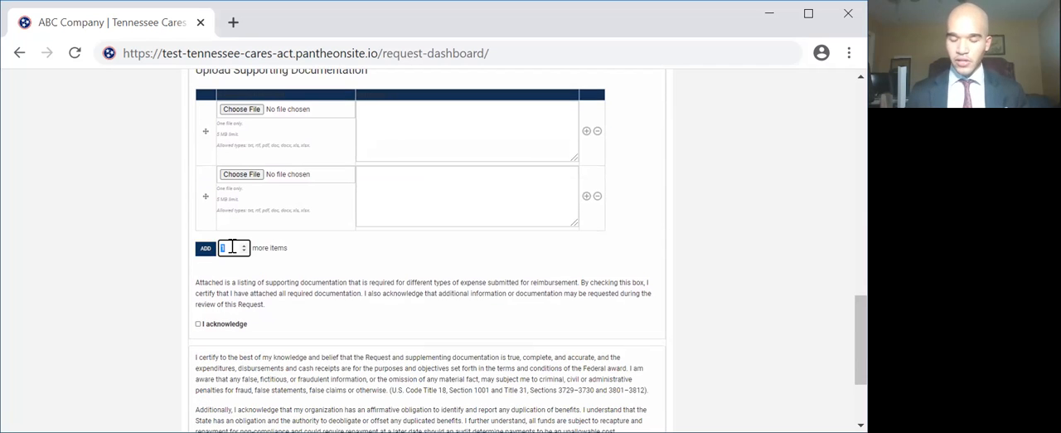
type("5")
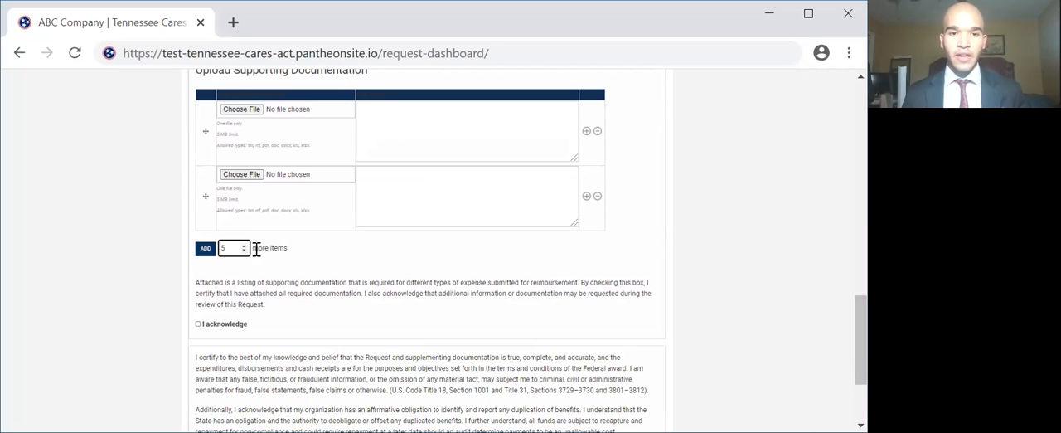
left_click(204, 249)
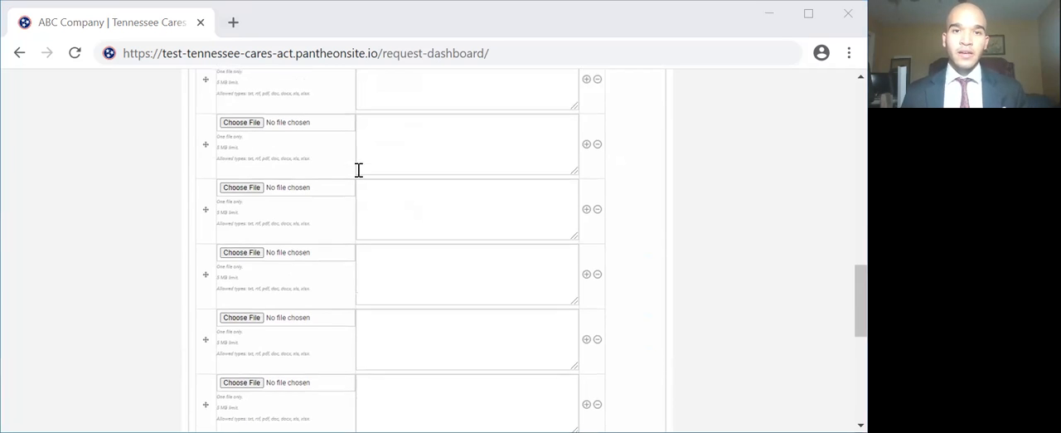
scroll(358, 149, "up", 3)
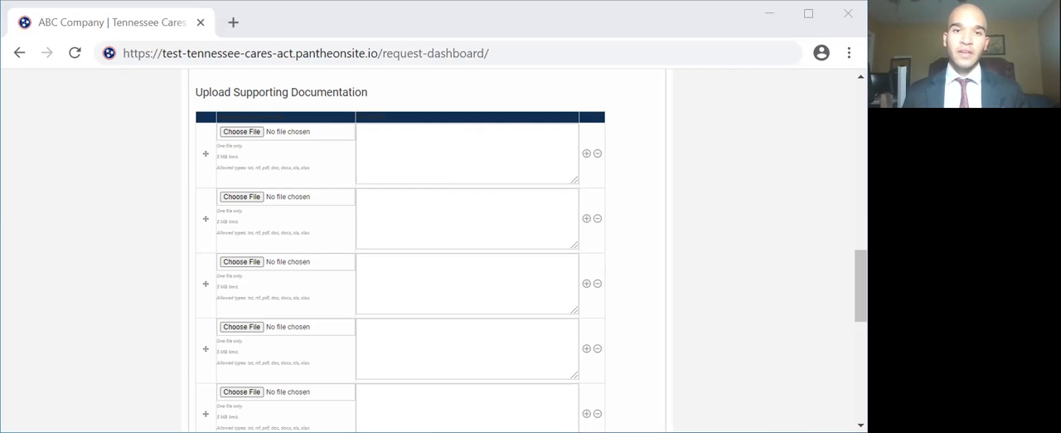
scroll(652, 104, "down", 3)
scroll(652, 116, "down", 5)
scroll(514, 112, "down", 3)
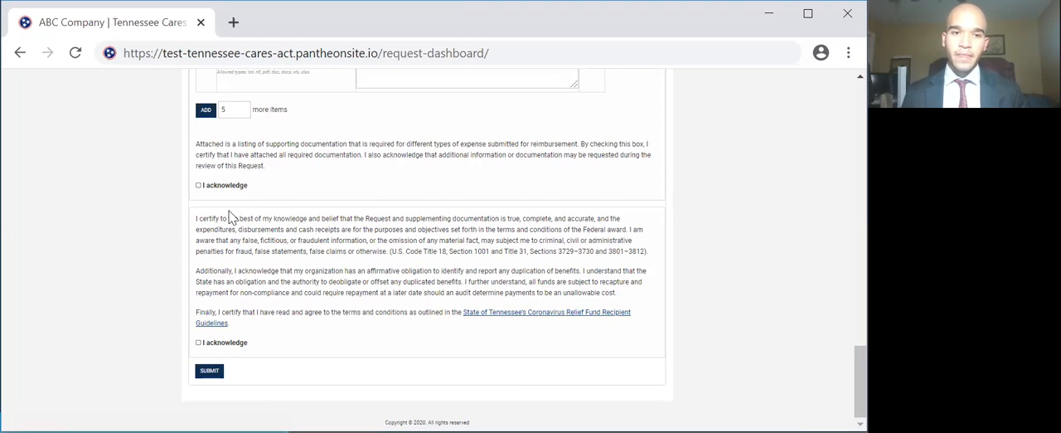
Tick both I acknowledge statements: supporting documentation and terms and conditions.
left_click(198, 186)
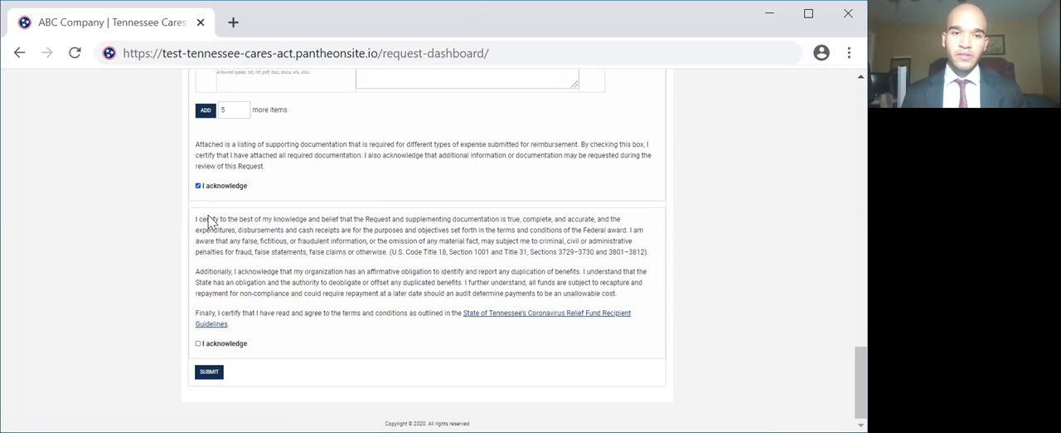
left_click(198, 343)
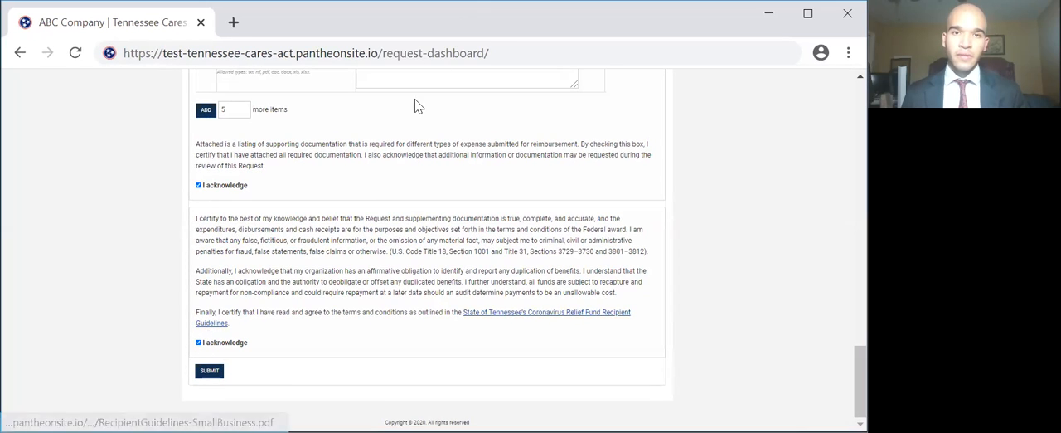
scroll(384, 276, "up", 10)
scroll(384, 276, "up", 5)
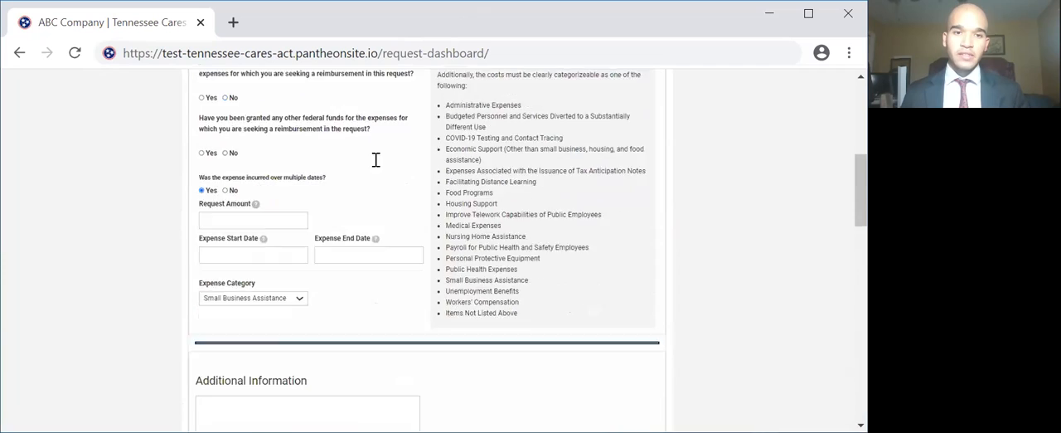
scroll(384, 276, "down", 14)
scroll(208, 395, "down", 2)
scroll(208, 332, "up", 10)
scroll(208, 249, "up", 10)
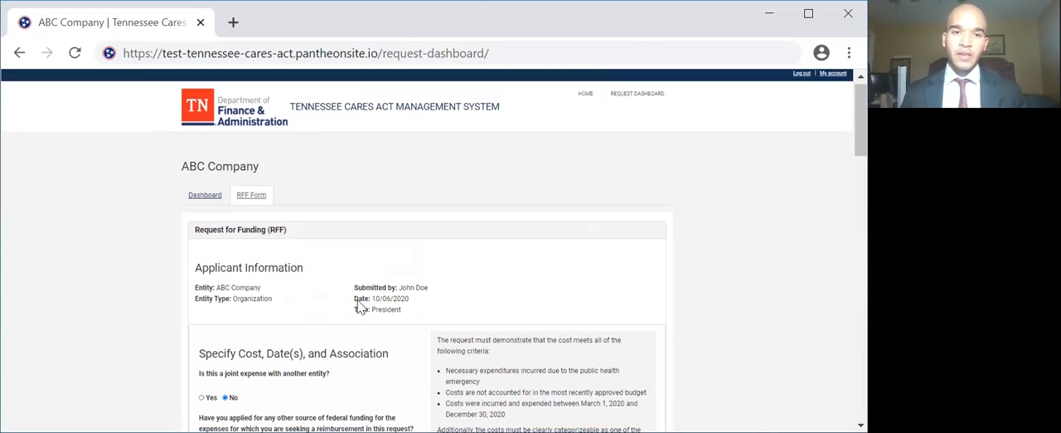
Return to the Dashboard showing $5,000.00 in process and request 2724 as Processing Distribution.
left_click(205, 199)
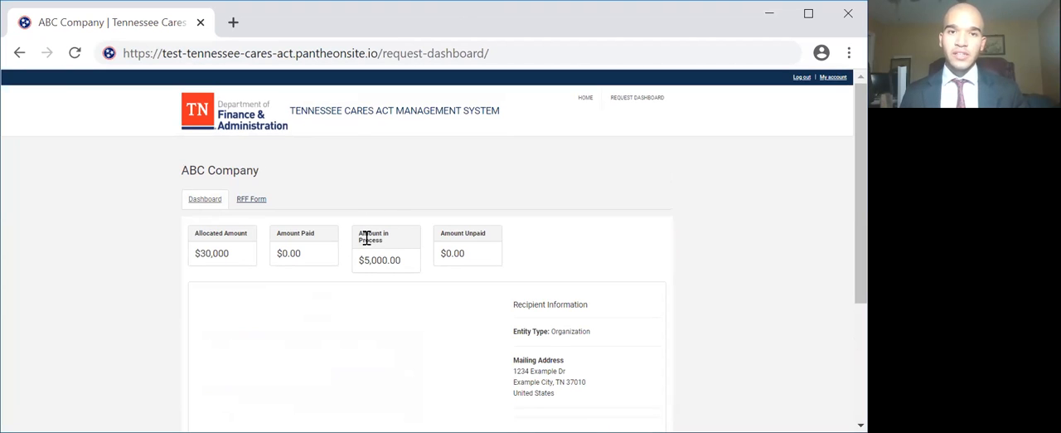
scroll(435, 203, "down", 5)
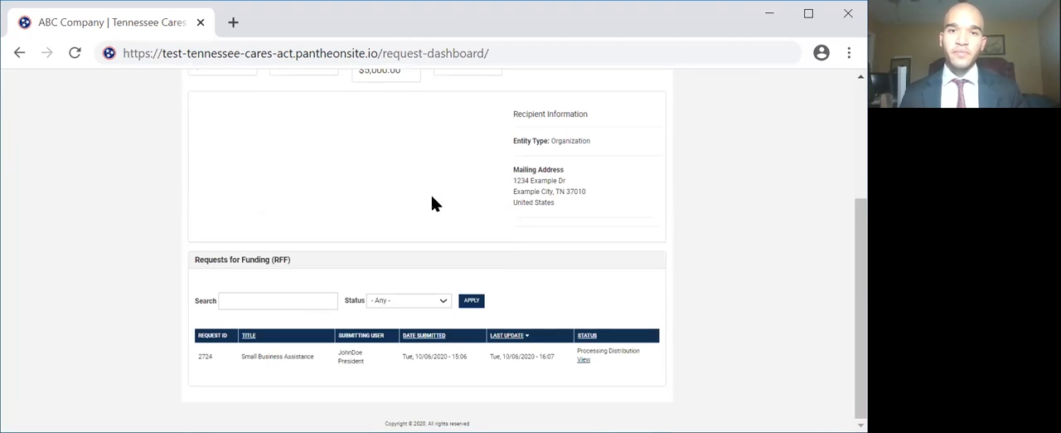